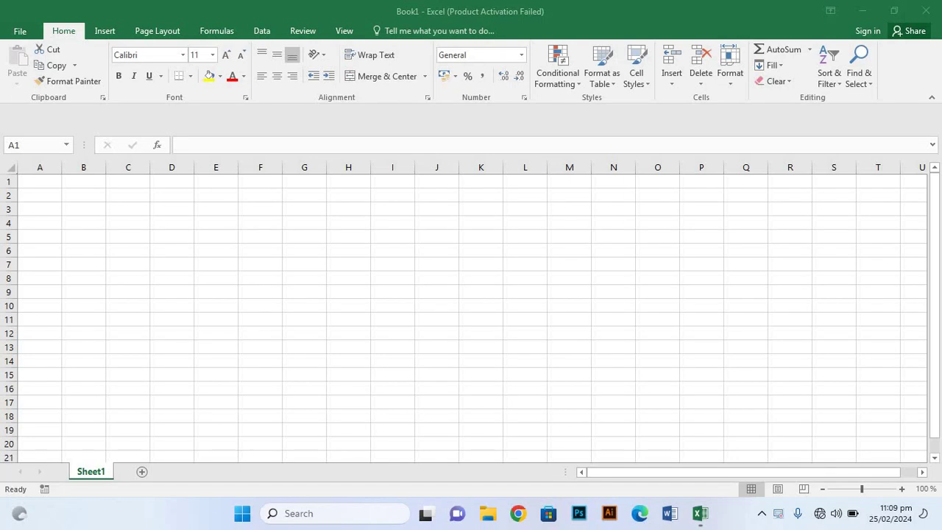
Step: Zoom in on the worksheet and start typing a FLOOR heading in cell E1
click(903, 489)
click(904, 489)
click(903, 490)
click(903, 489)
click(904, 489)
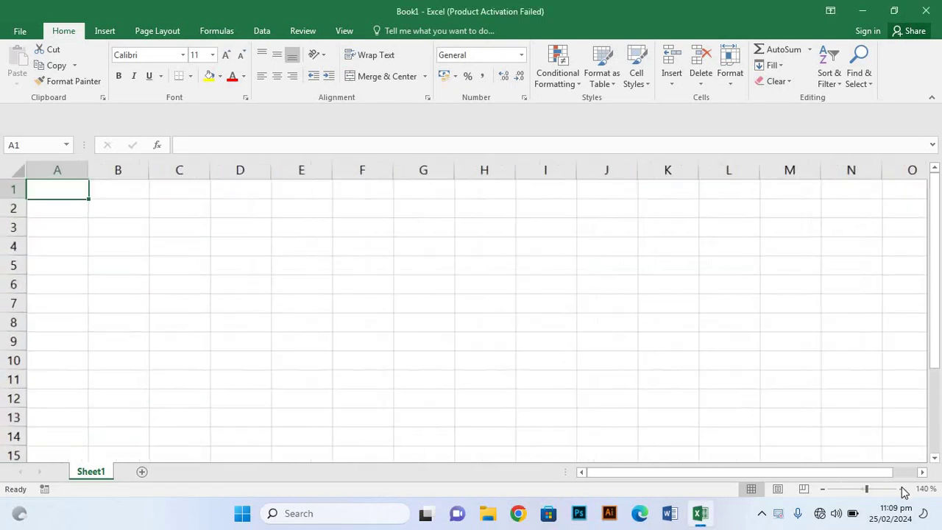
click(904, 489)
click(904, 489)
click(903, 489)
click(903, 489)
click(903, 489)
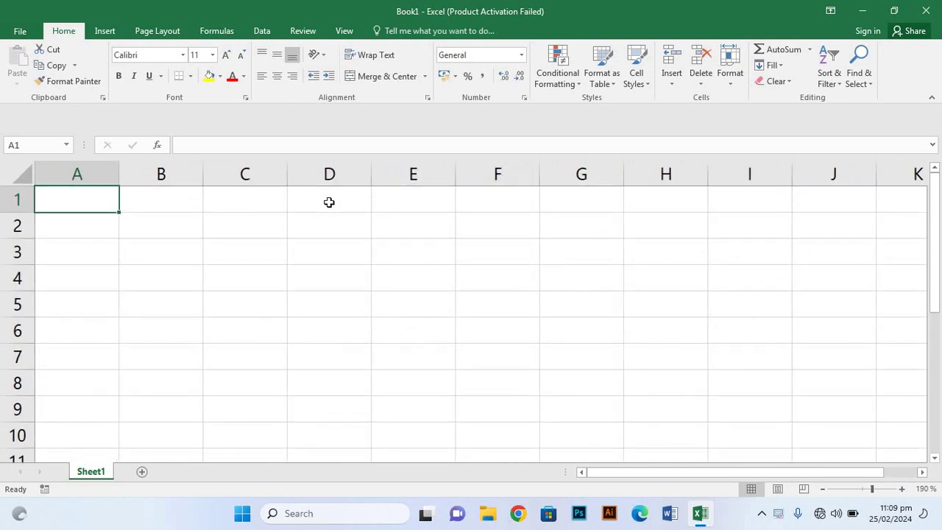
click(406, 206)
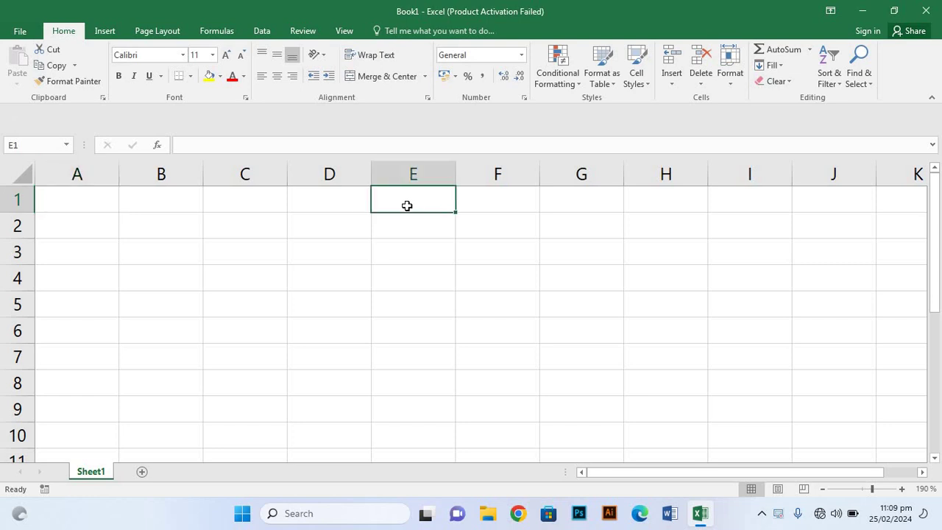
text(f)
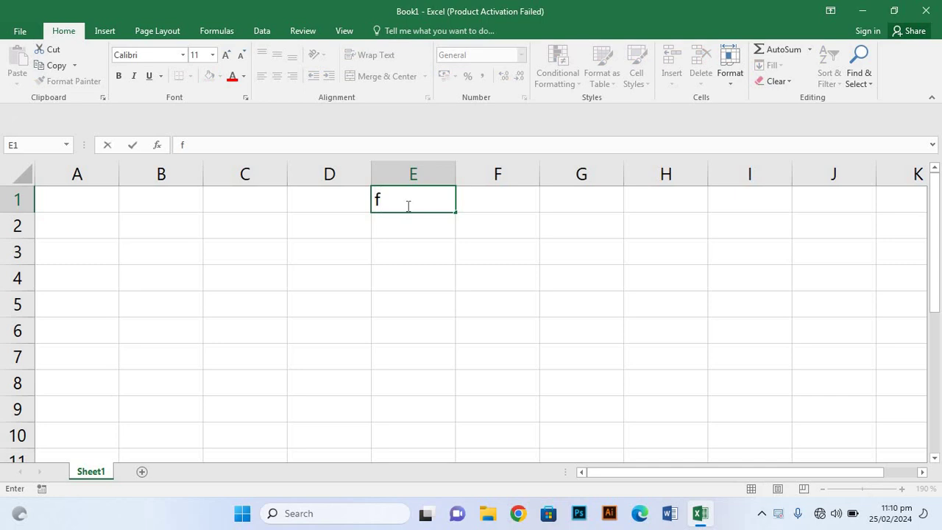
key(BackSpace)
text(F)
text(lo)
text(o)
key(BackSpace)
key(BackSpace)
key(BackSpace)
text(LO)
text(OR)
text(FU)
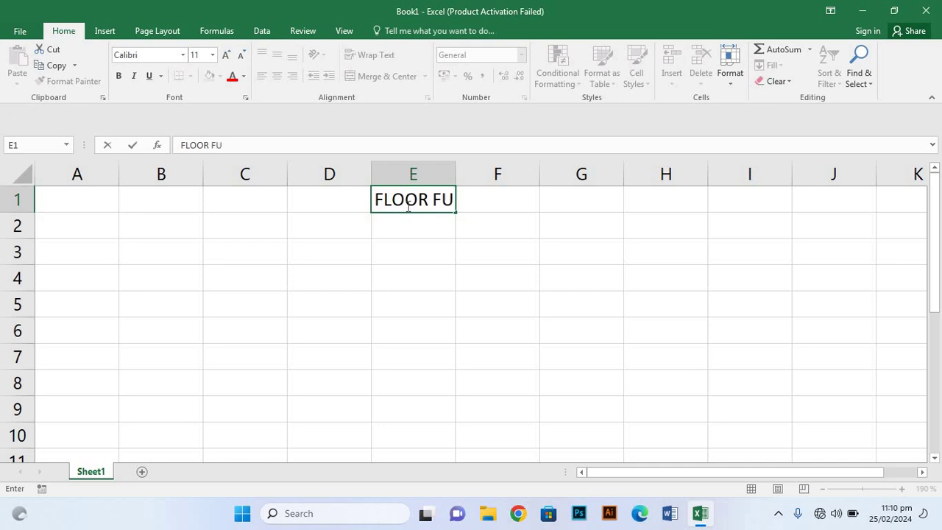
text(N)
key(BackSpace)
key(BackSpace)
key(BackSpace)
key(BackSpace)
key(BackSpace)
key(BackSpace)
key(BackSpace)
key(BackSpace)
key(BackSpace)
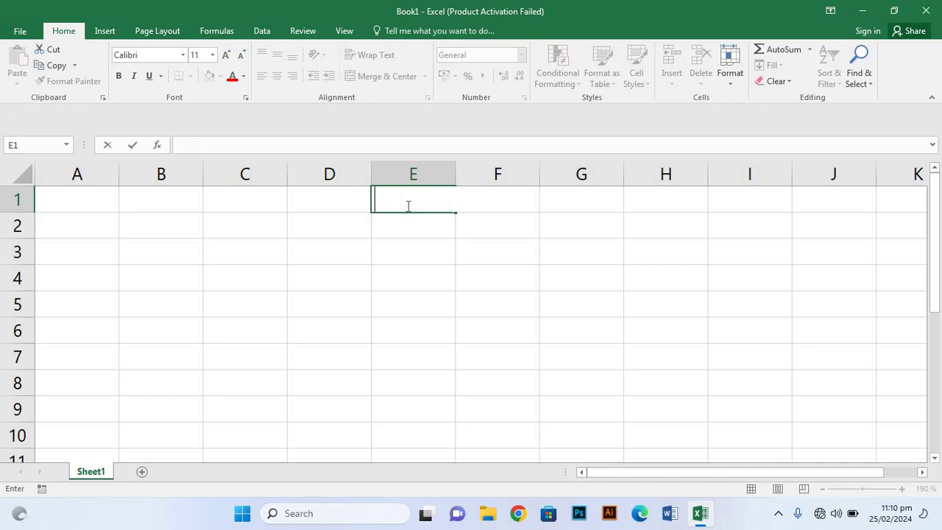
Step: Enter the heading FLOOR FUNCTION in cell D1 instead
click(331, 201)
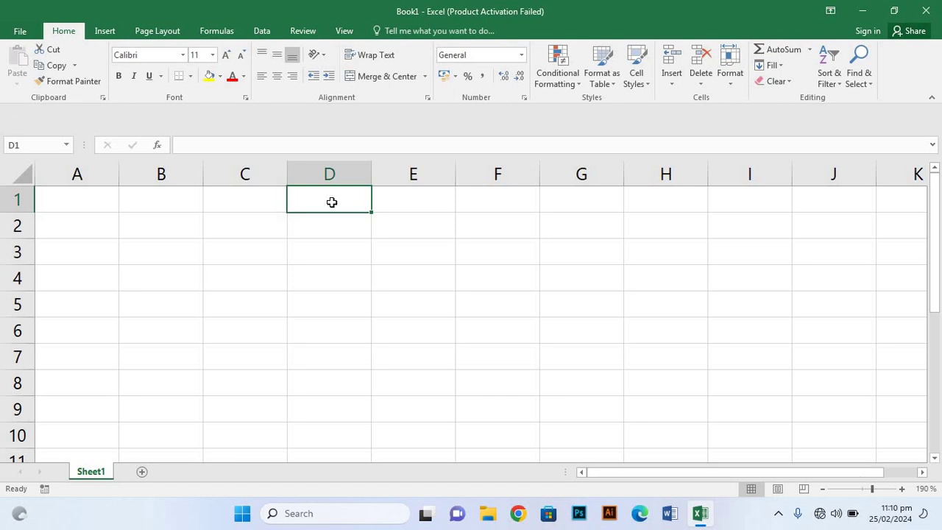
text(FLOOR )
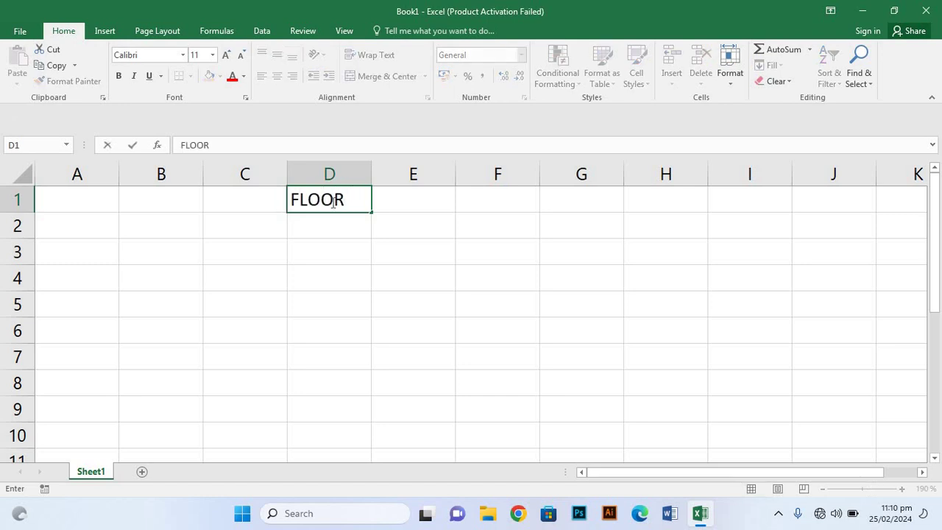
text(FUNCTION)
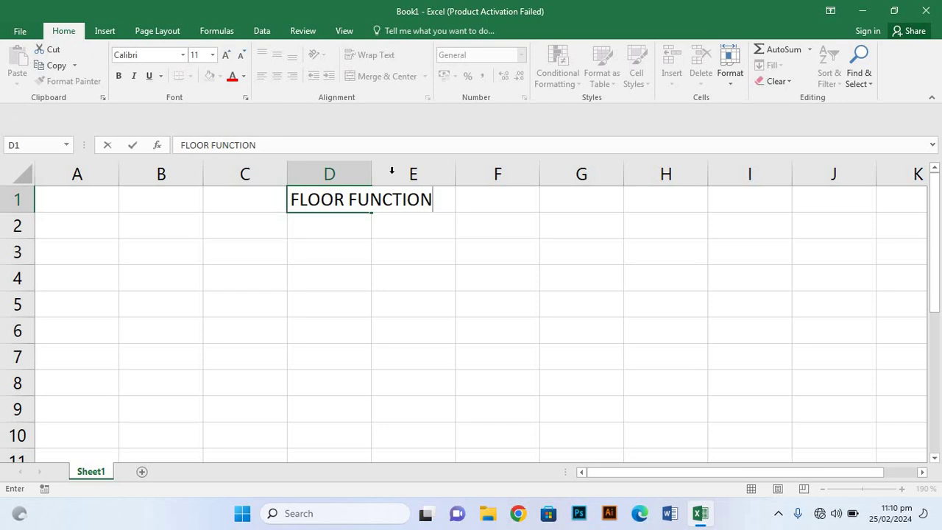
click(419, 234)
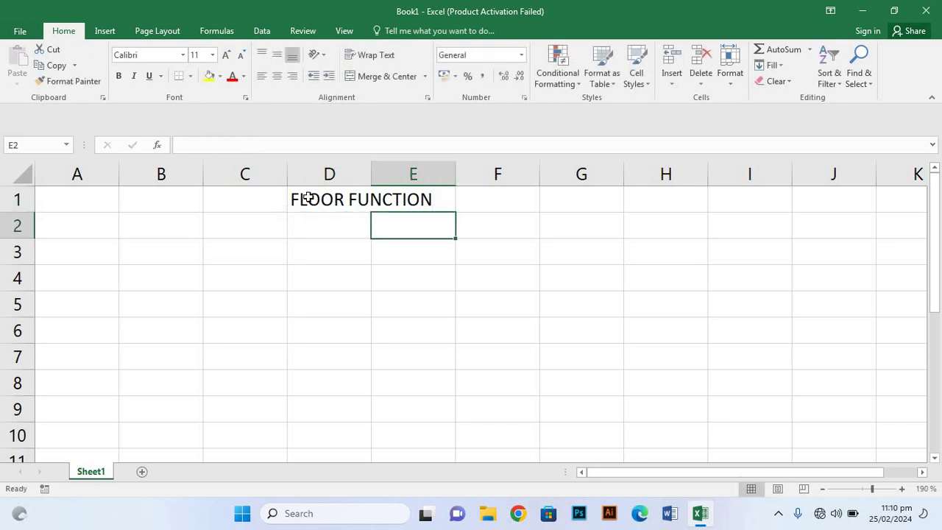
Step: Confirm E1 is empty and clear the heading text from D1
click(310, 200)
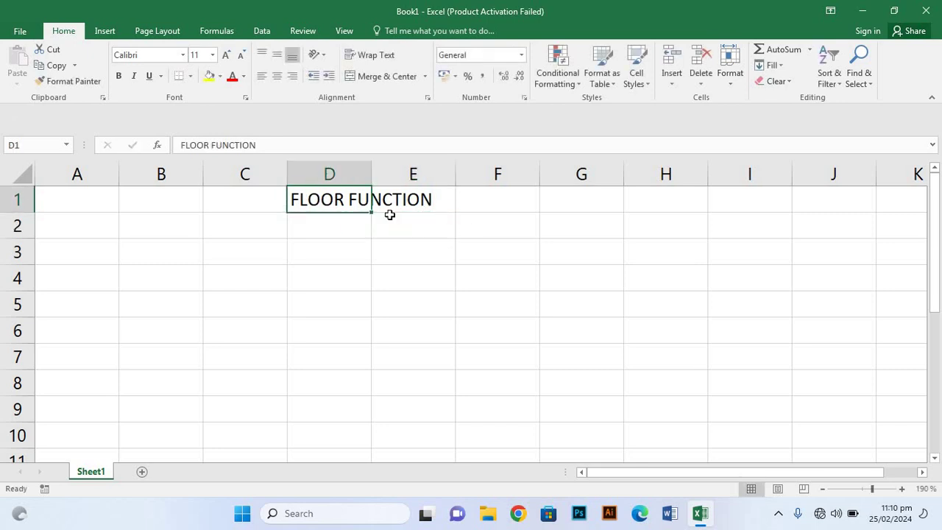
click(440, 201)
double_click(440, 201)
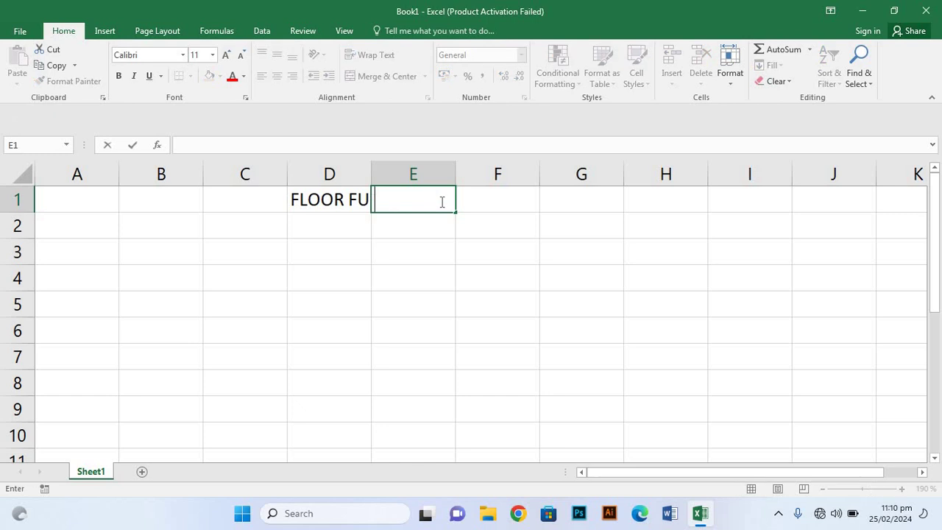
click(338, 201)
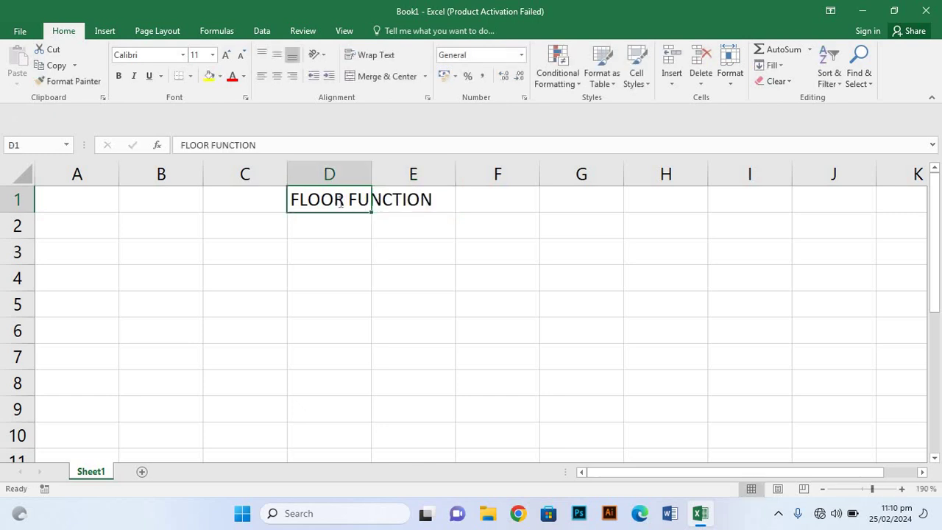
key(BackSpace)
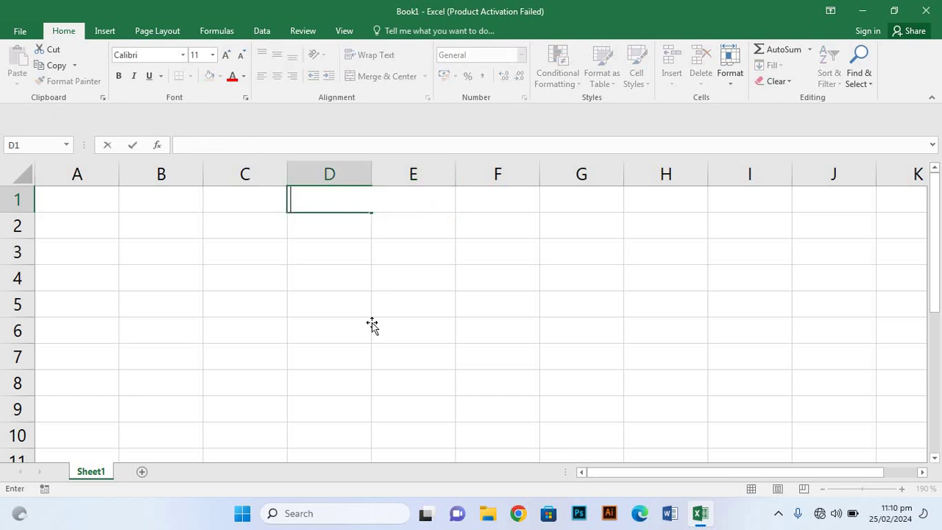
click(373, 326)
Step: Merge and center D1:E1, then type FLOOR FUNCTION into the merged cell
click(337, 195)
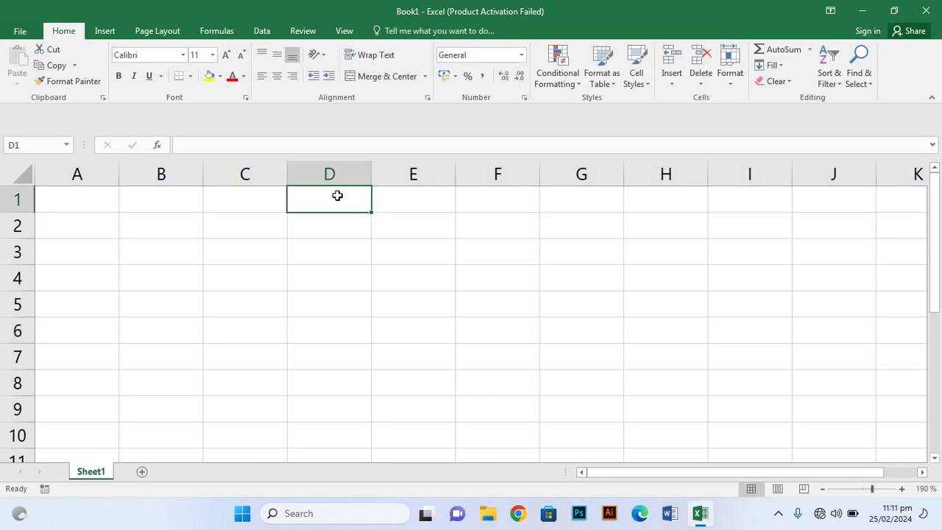
key(shift+Right)
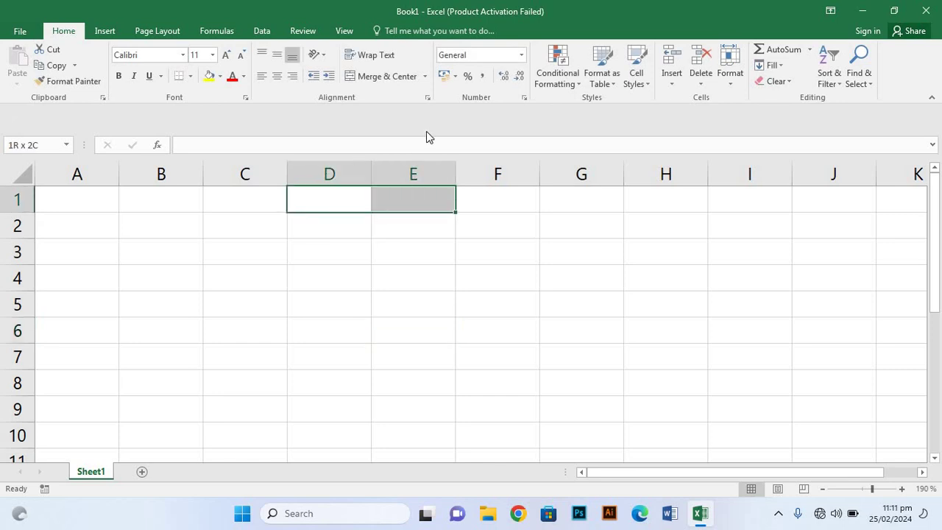
click(401, 78)
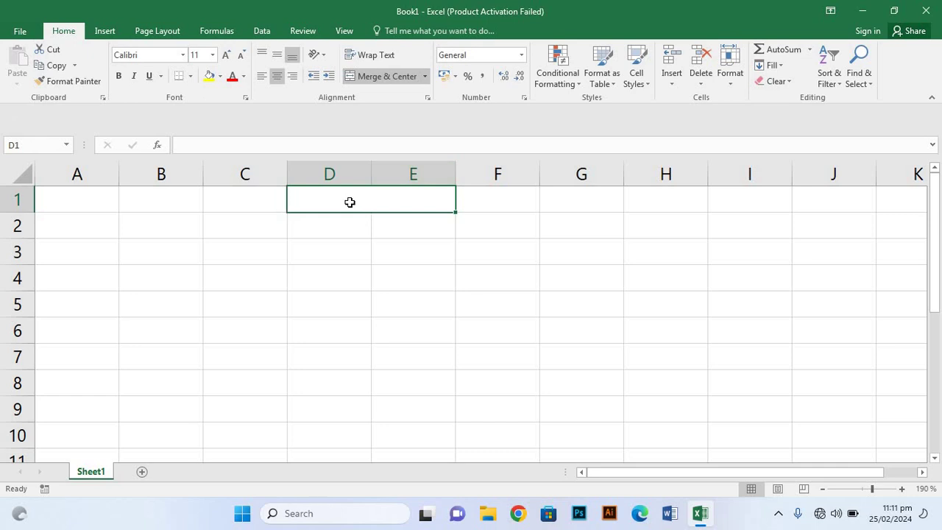
text(FL)
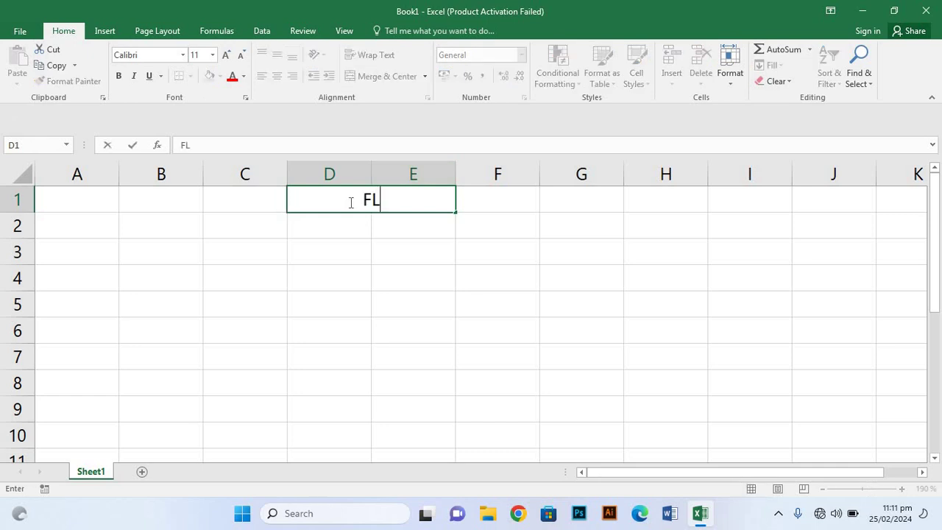
text(OOR)
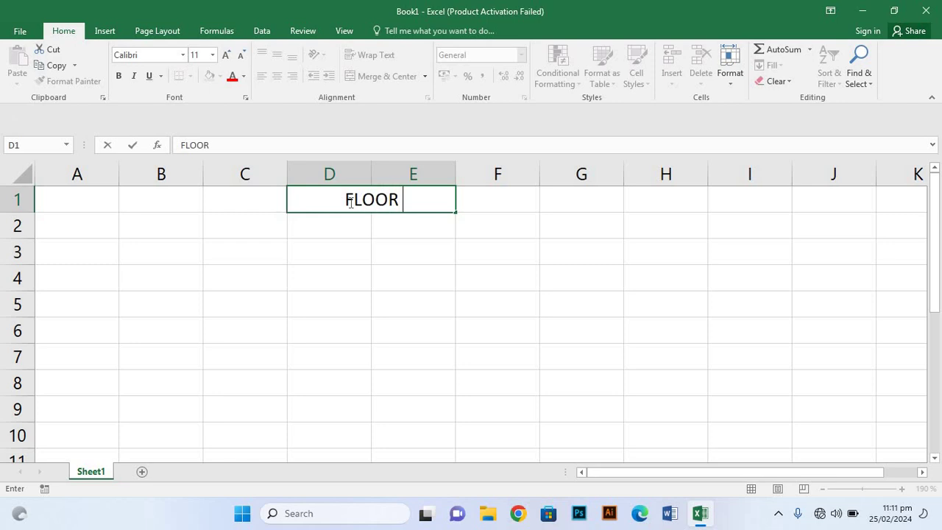
text( FUNCTI)
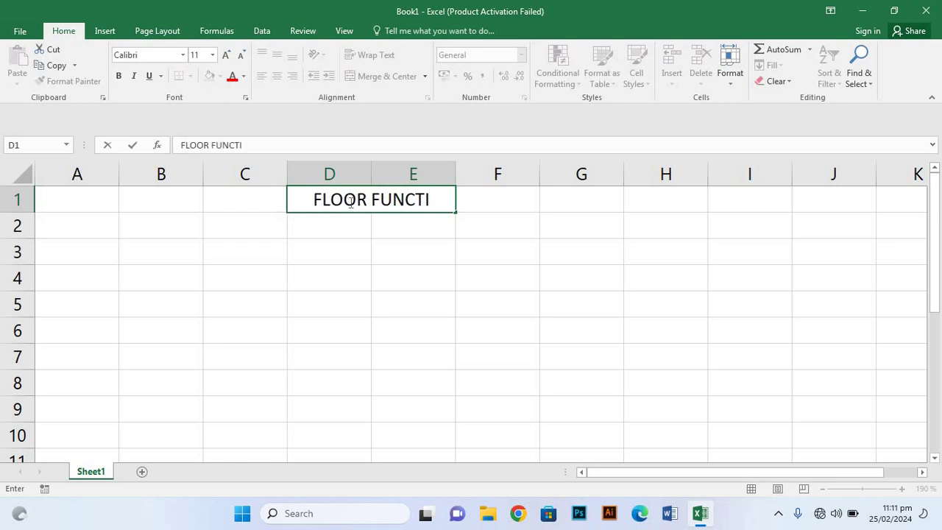
text(ON)
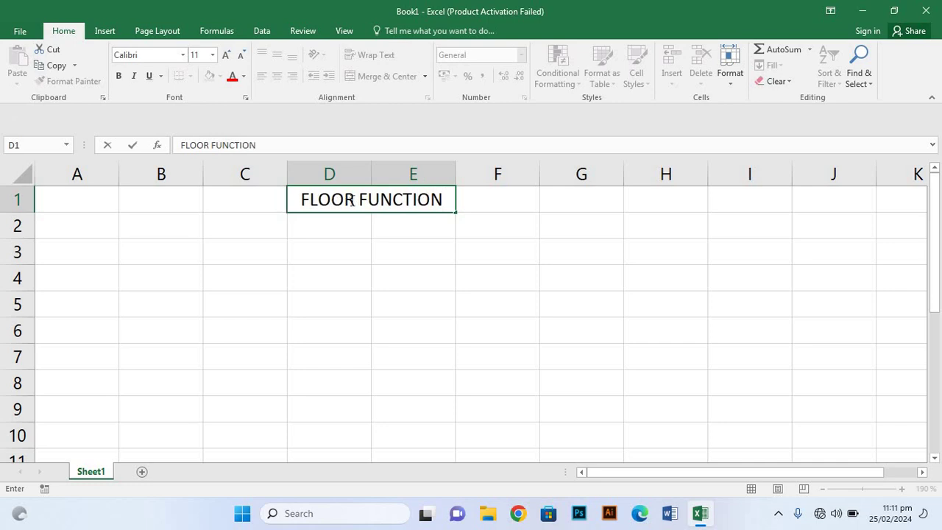
click(307, 223)
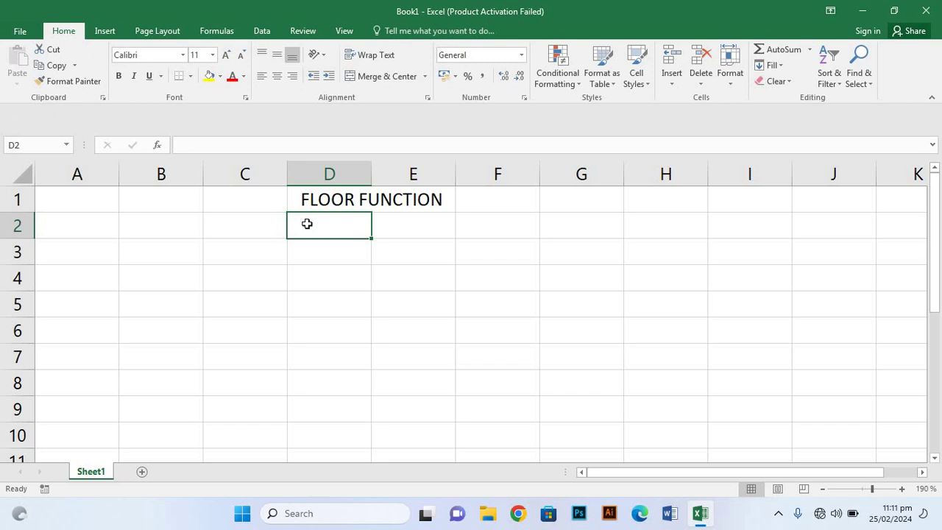
Step: Enter 81, 50, 92, 28, 102, 70 and 2 down cells D2 to D8
text(81)
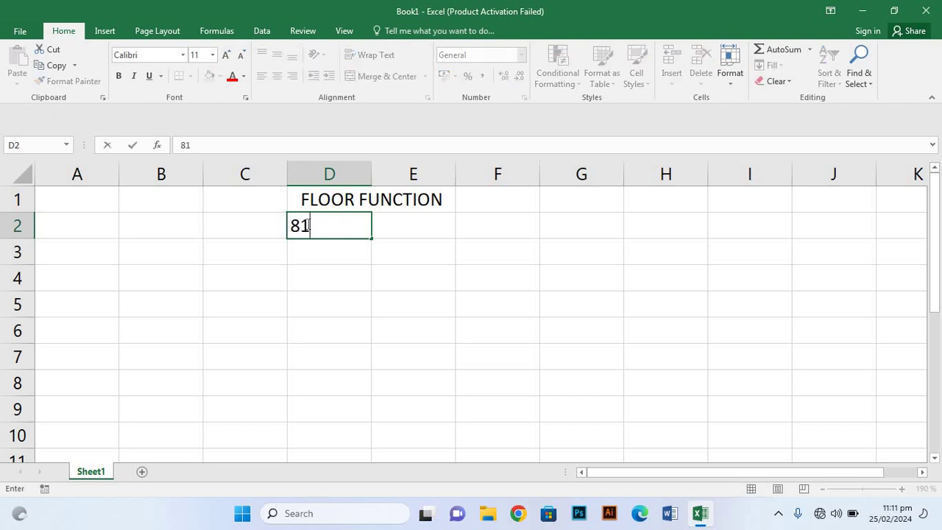
key(Return)
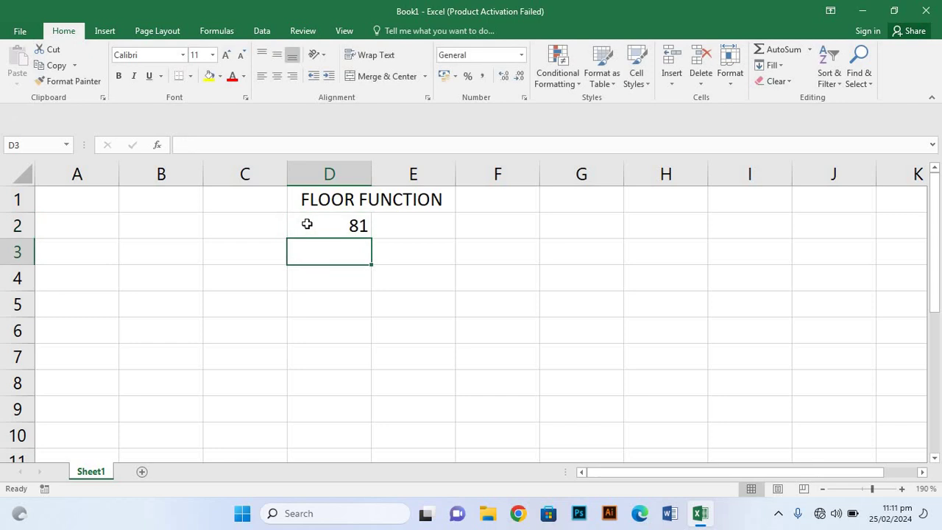
text(50)
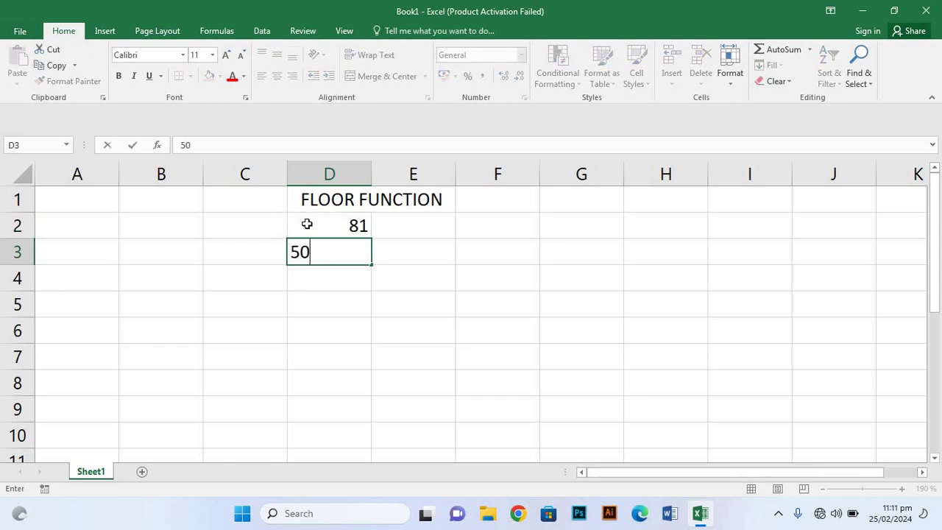
key(Return)
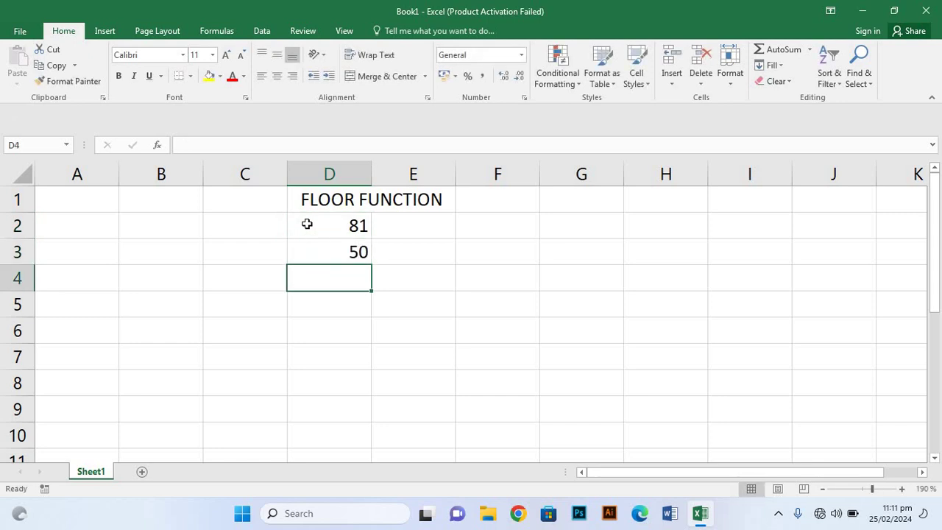
text(92)
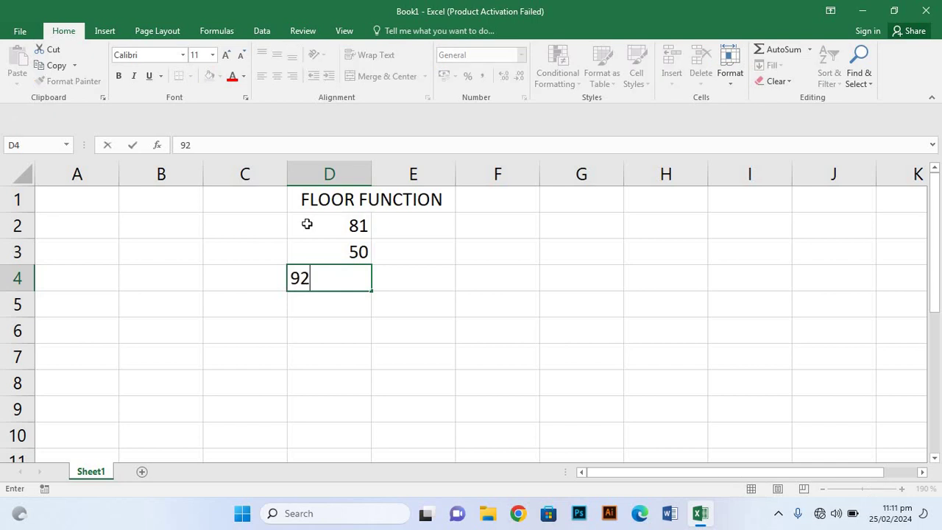
key(Return)
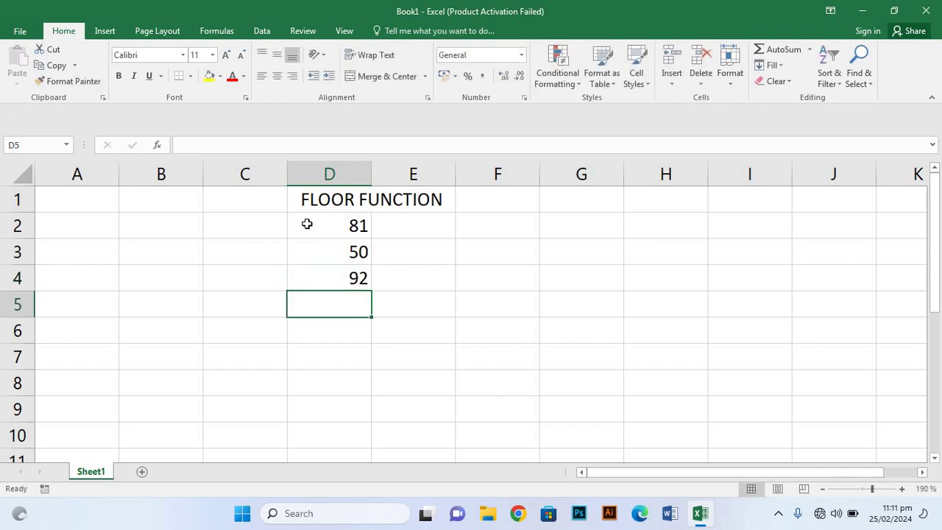
text(28)
key(Return)
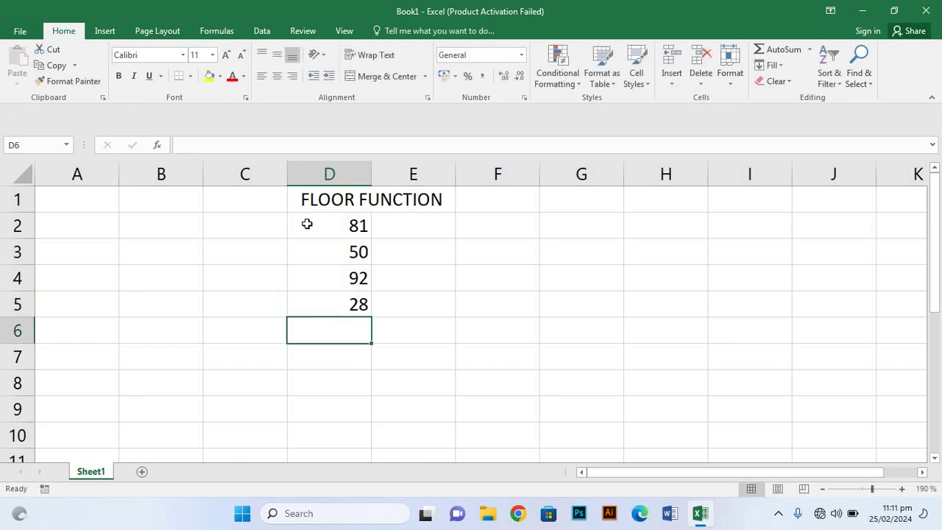
text(10)
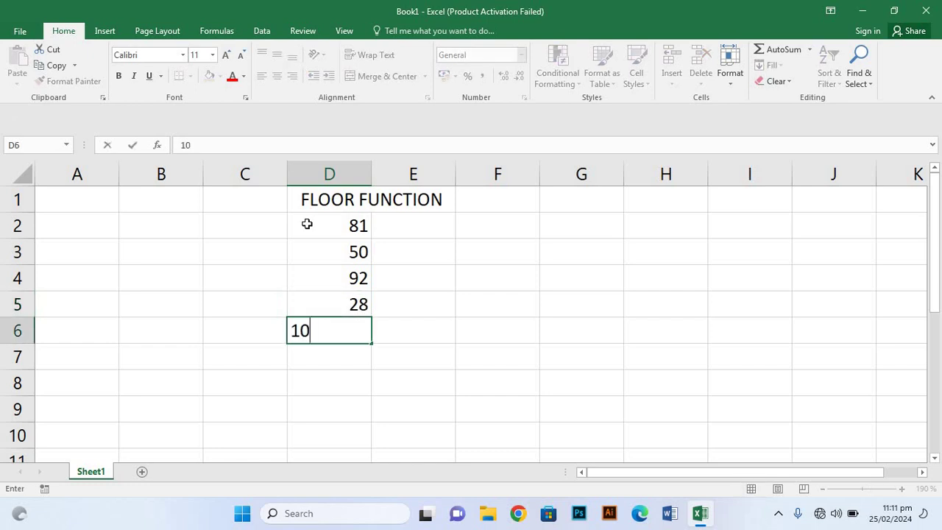
text(2)
key(Return)
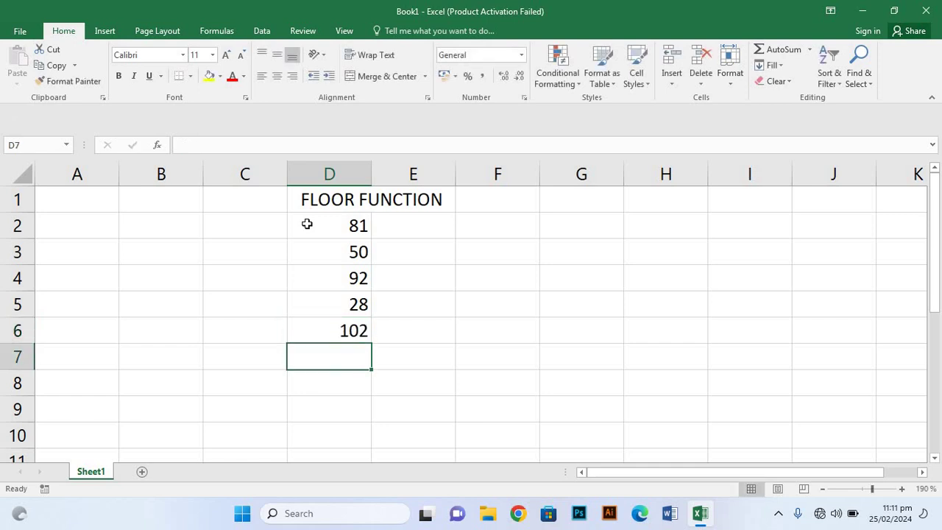
text(70)
key(Return)
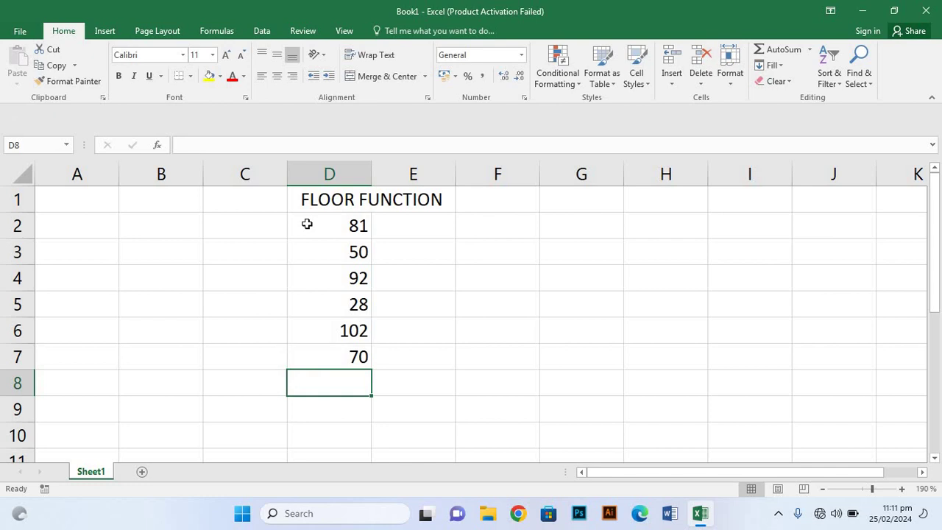
text(2)
click(429, 227)
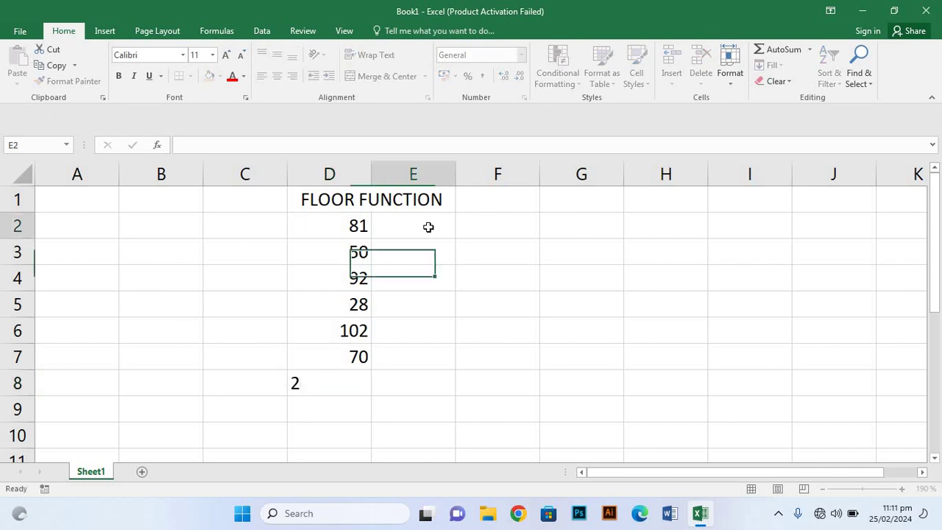
Step: Select the whole table D1:E8 and center-align its contents
click(343, 201)
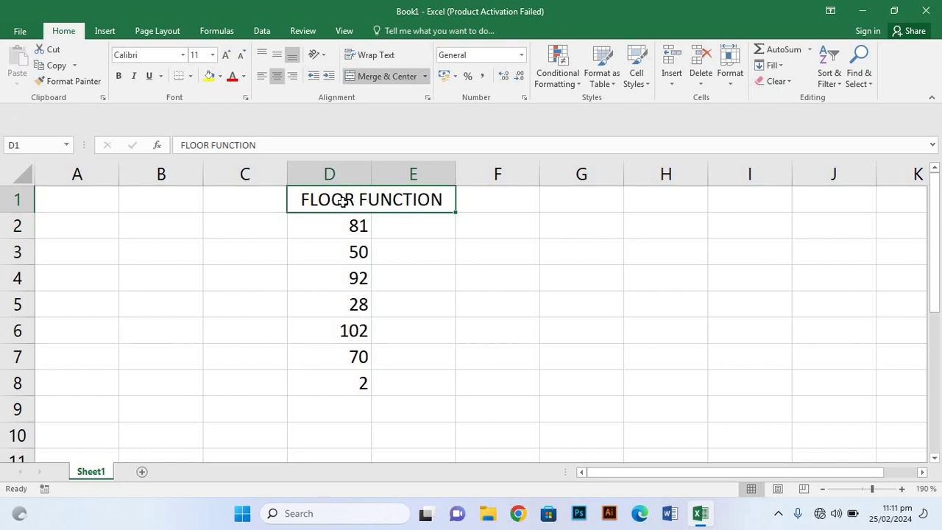
click(338, 232)
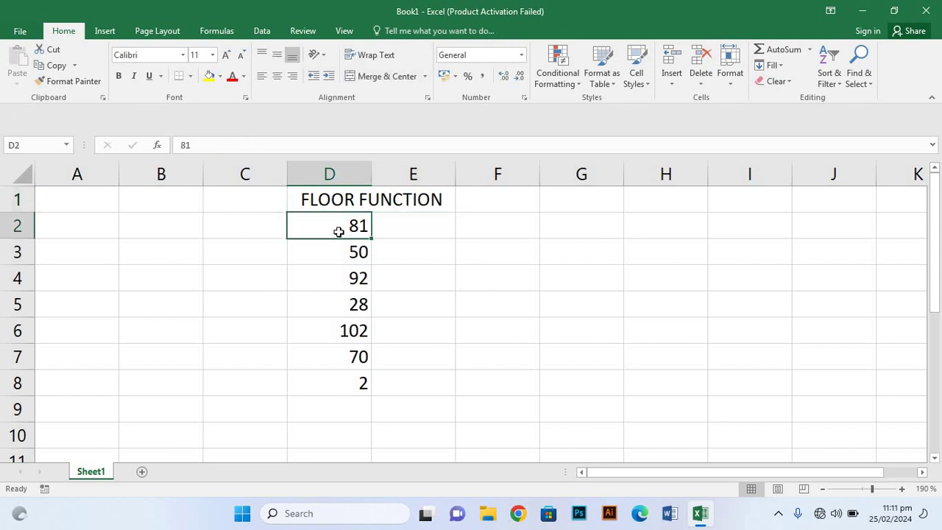
key(ctrl+a)
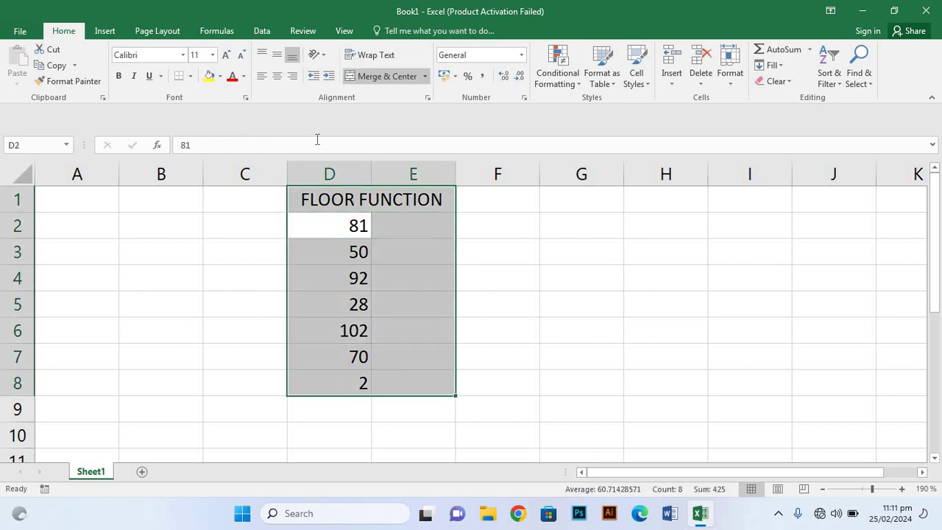
click(277, 77)
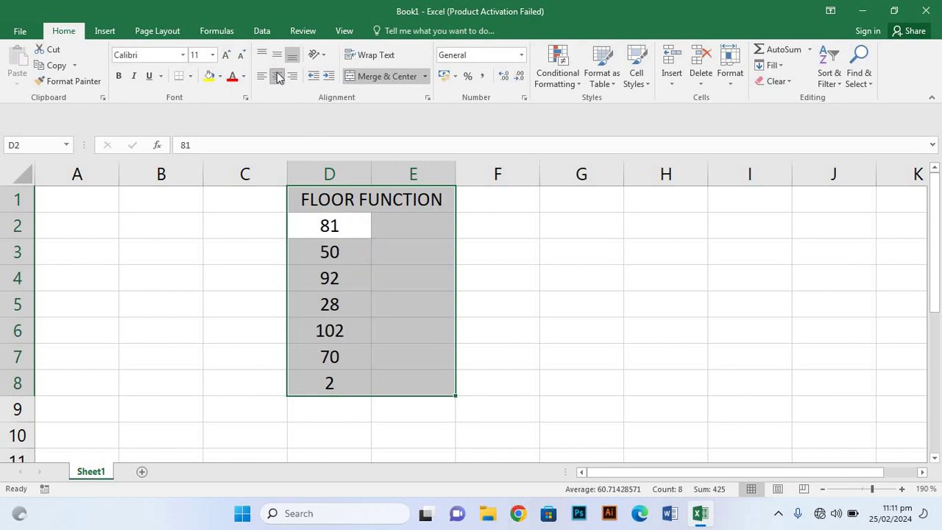
click(505, 255)
click(405, 222)
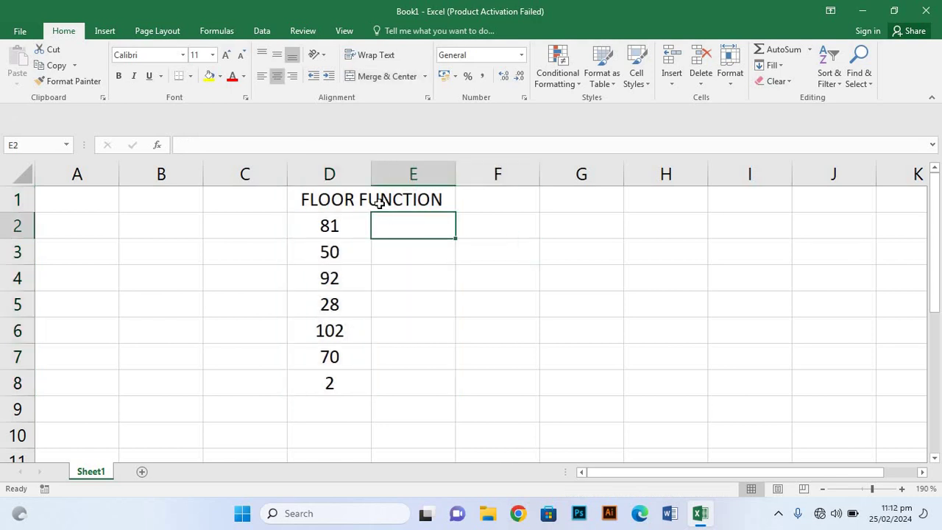
click(379, 203)
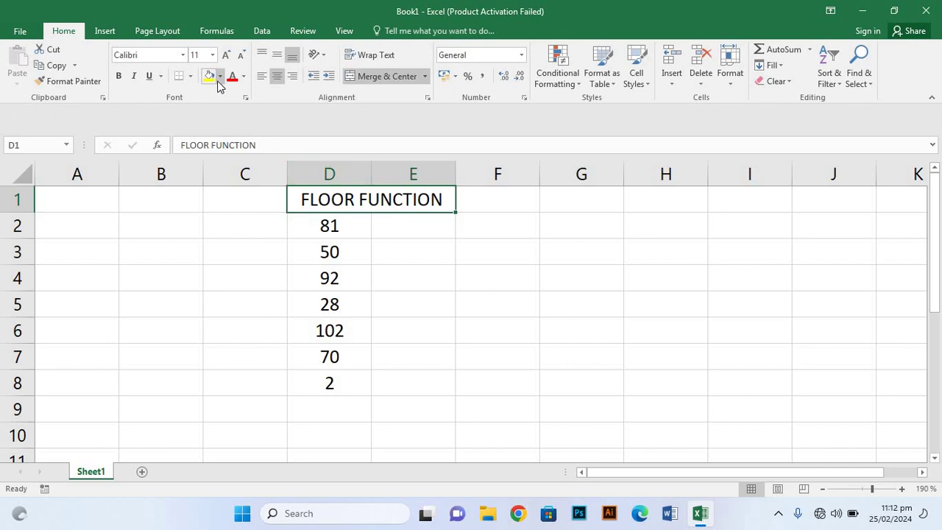
Step: Apply a light purple fill from More Colors to the heading after previewing other colours
click(219, 76)
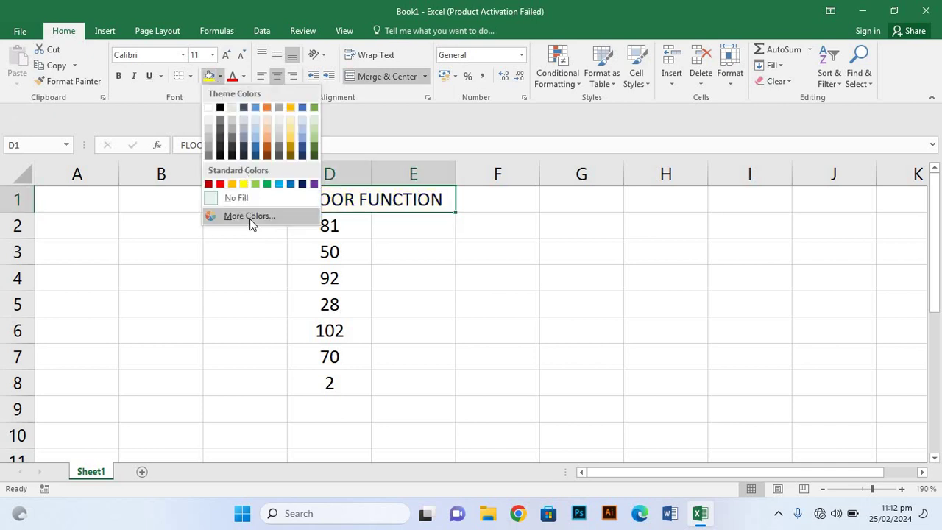
click(249, 216)
click(423, 249)
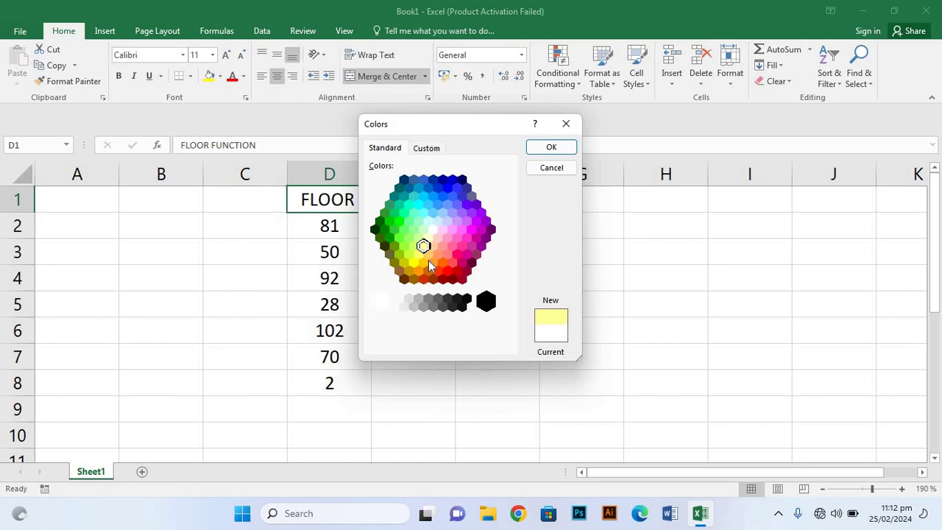
click(442, 263)
click(442, 279)
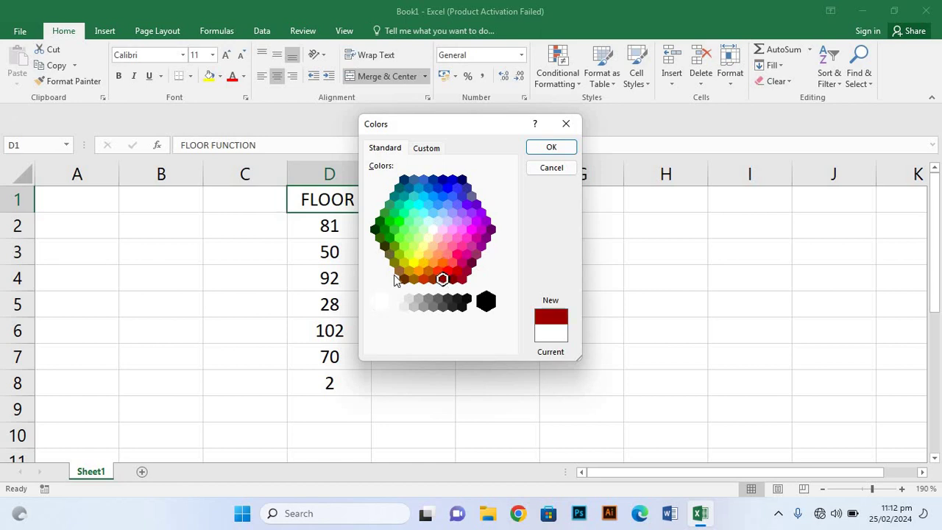
click(395, 252)
click(384, 229)
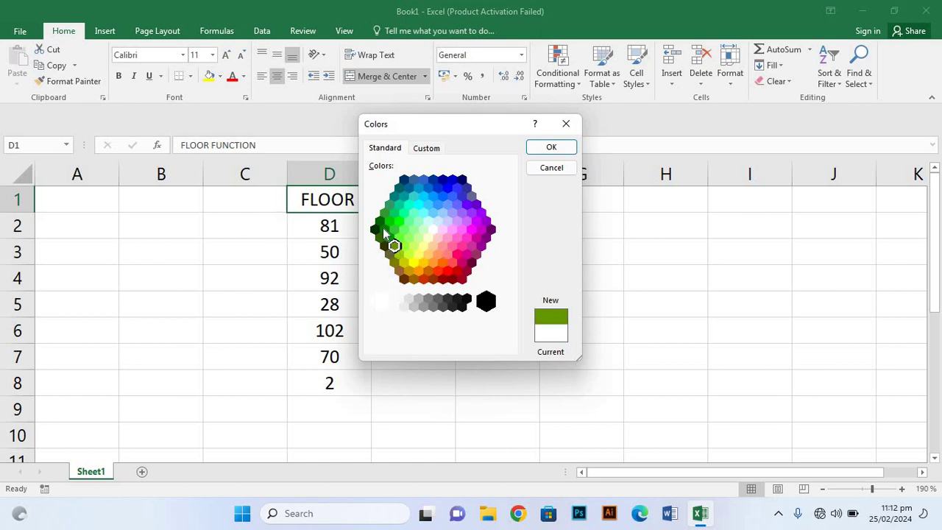
click(394, 200)
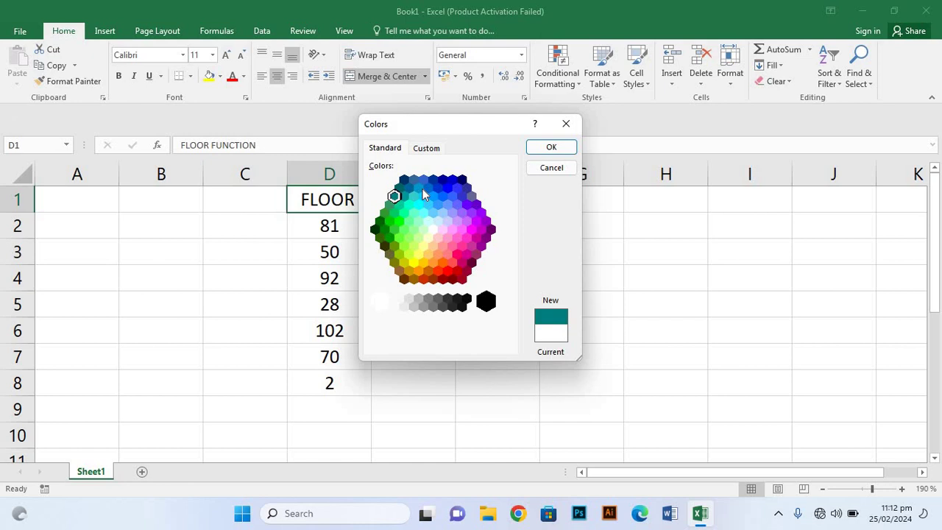
click(419, 188)
click(442, 197)
click(454, 228)
click(457, 222)
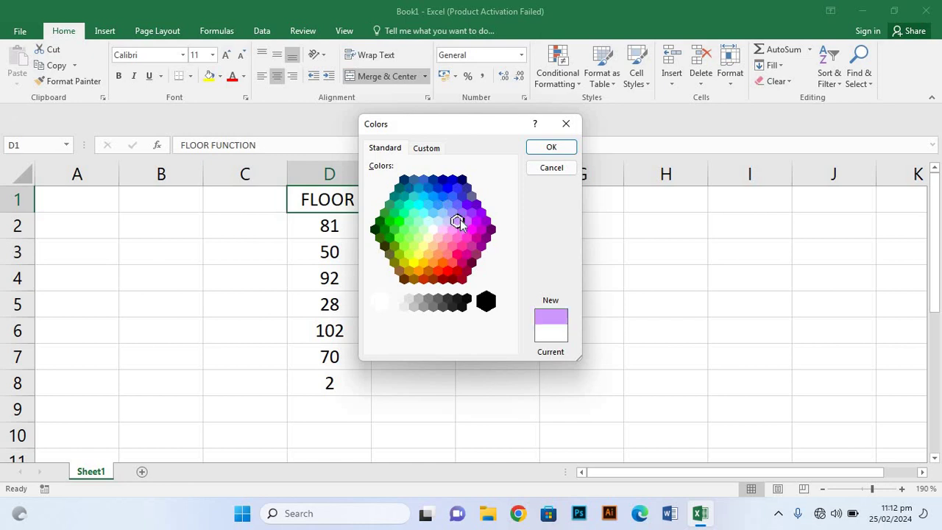
click(543, 147)
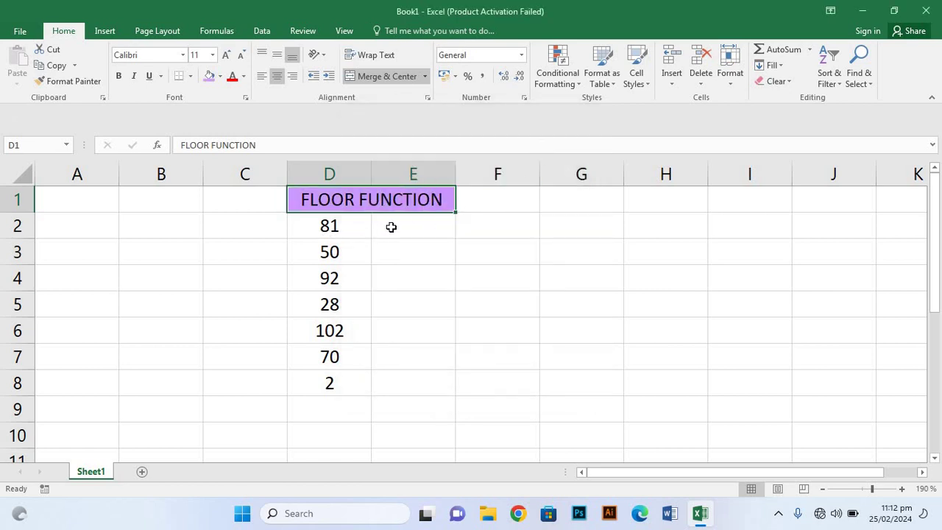
Step: Select cell E2 and begin editing in the formula bar
click(403, 226)
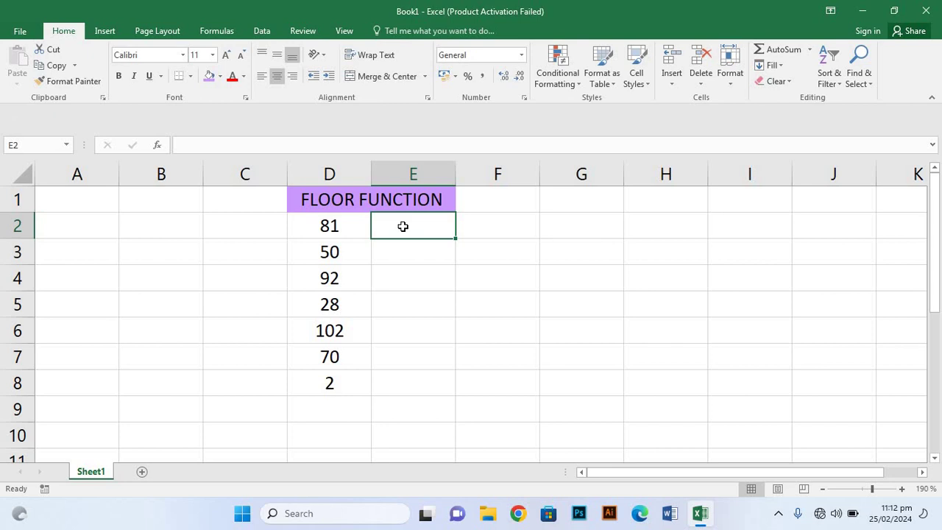
click(274, 145)
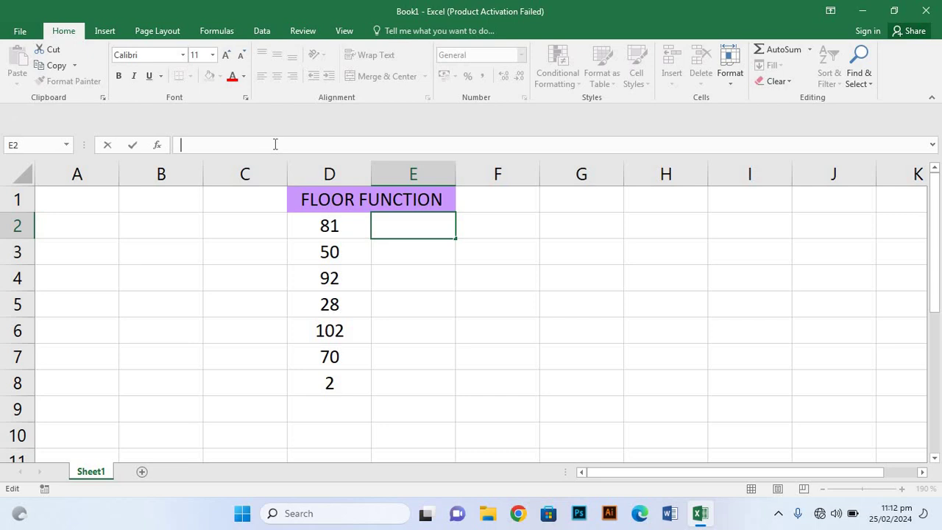
Step: Enter =FLOOR(D2,5) in E2 so it returns 80
text(=)
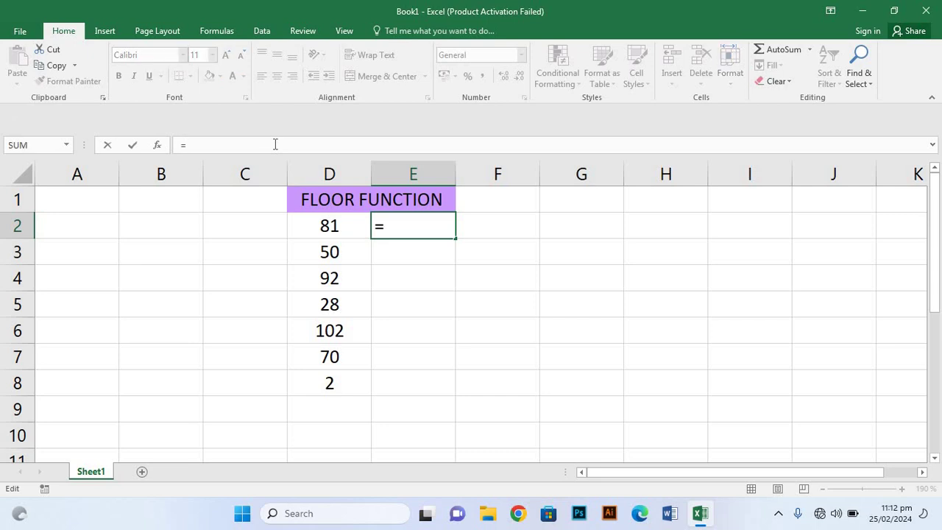
text(Floor)
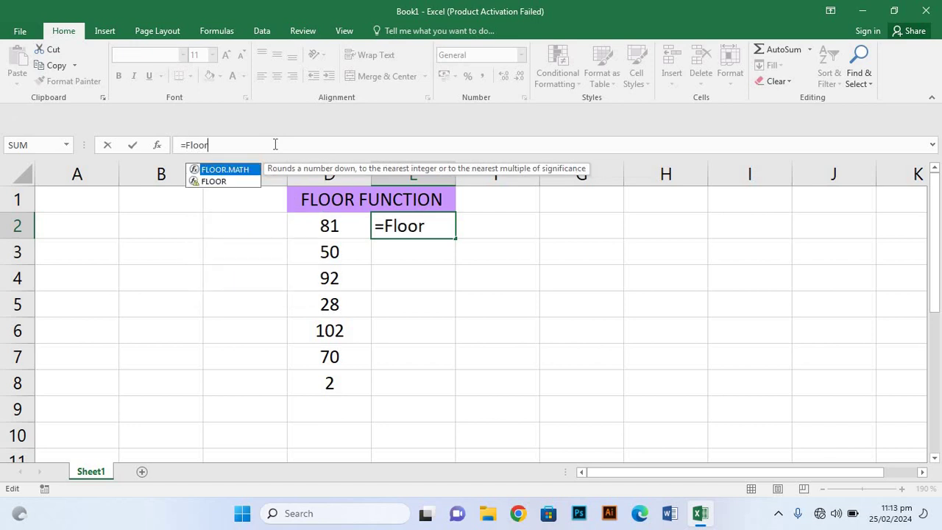
text(()
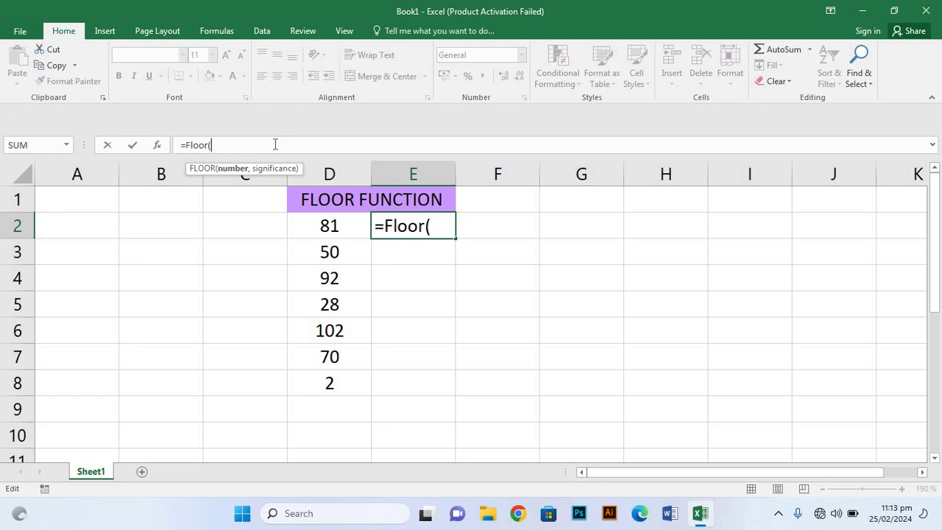
click(322, 226)
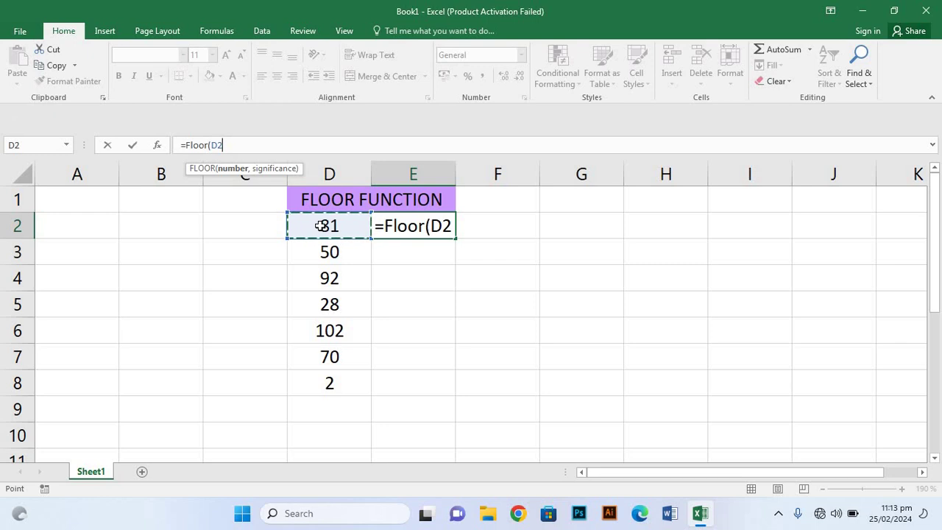
text(,5)
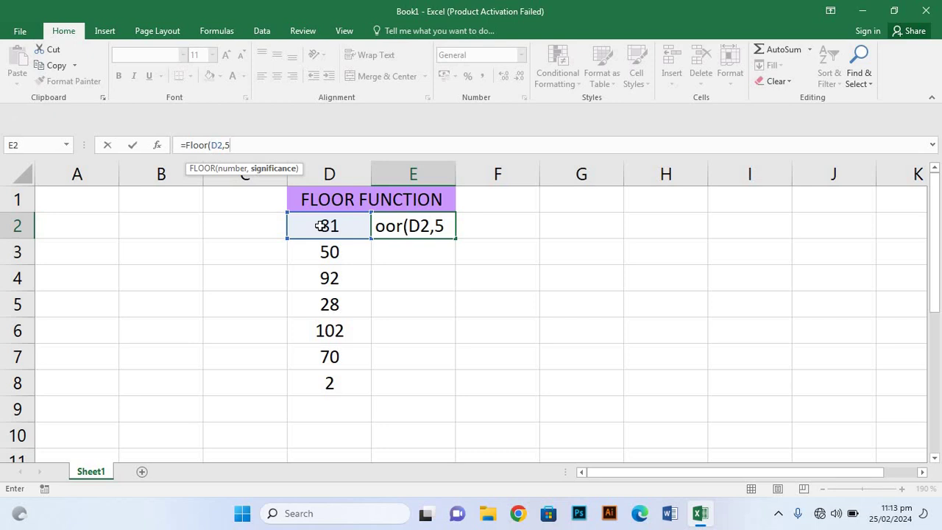
text())
key(Return)
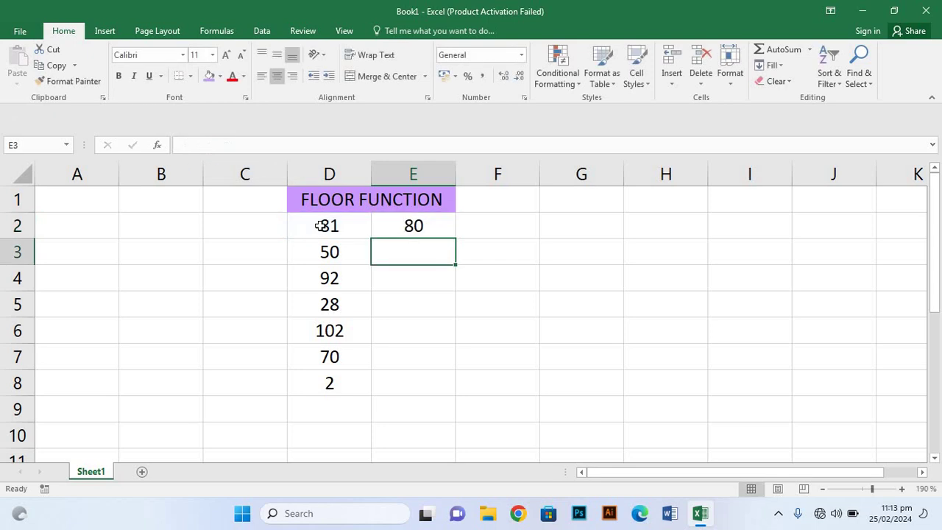
Step: Fill E2's formula down to E8, giving 50, 90, 25, 100, 70 and 0
click(432, 225)
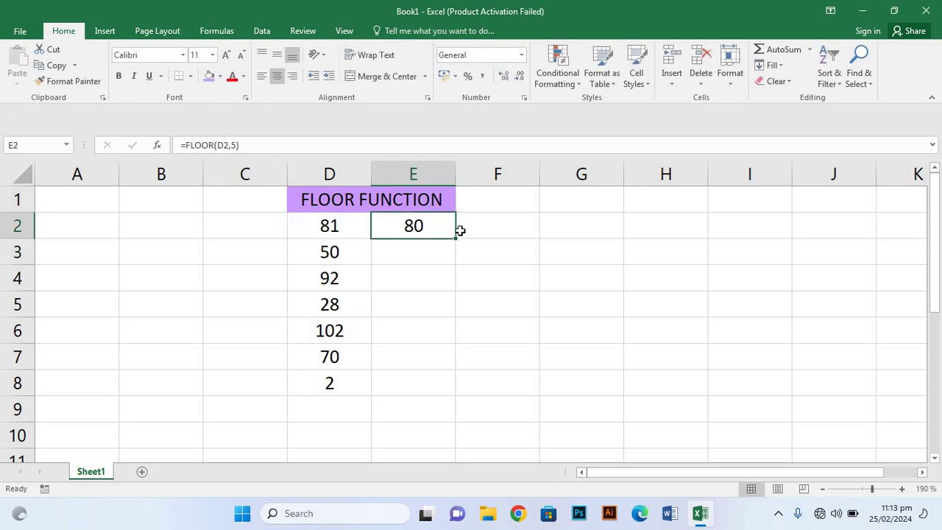
drag(454, 238, 433, 395)
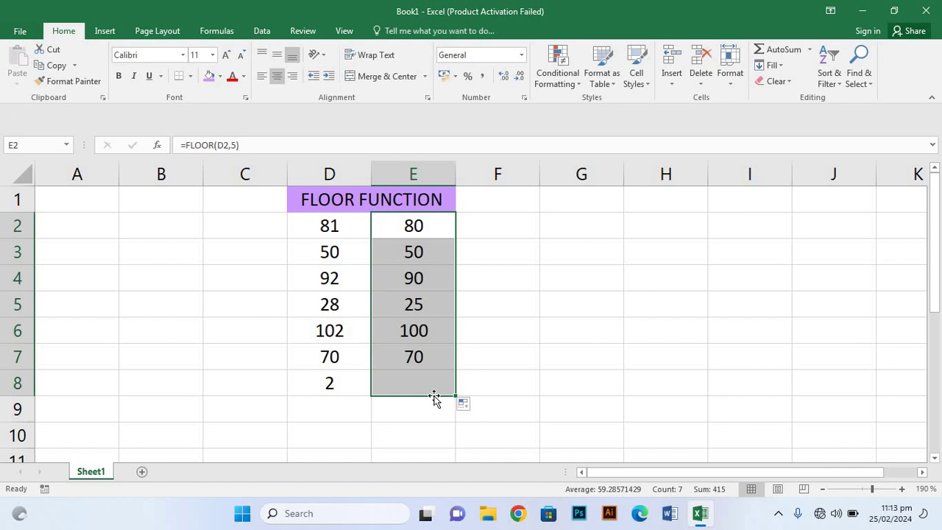
click(543, 326)
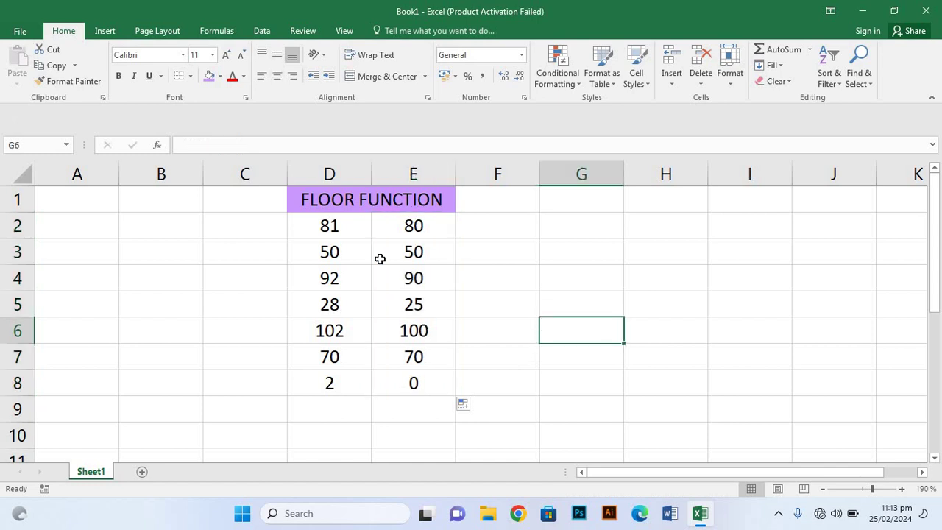